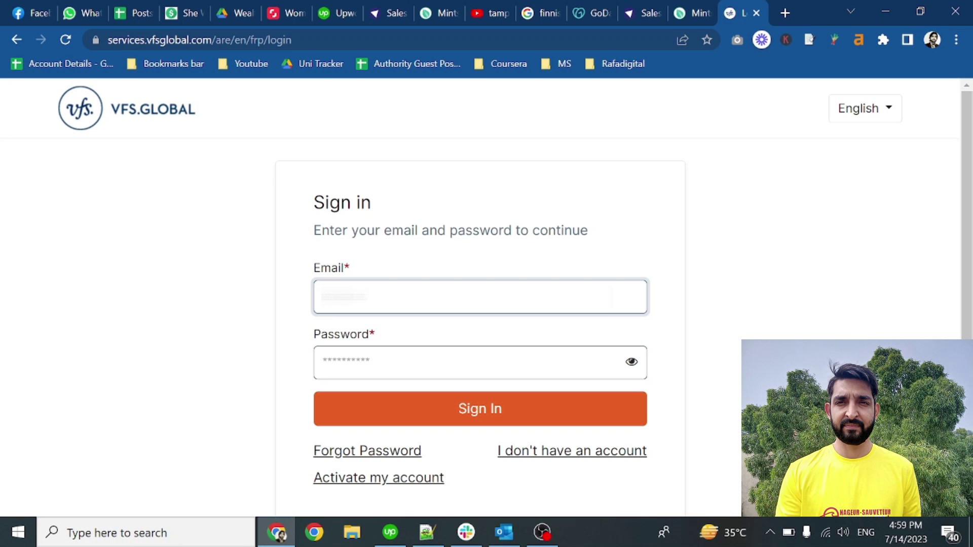
Sign in to VFS Global with the account e-mail and password.
type("@gmail.commail")
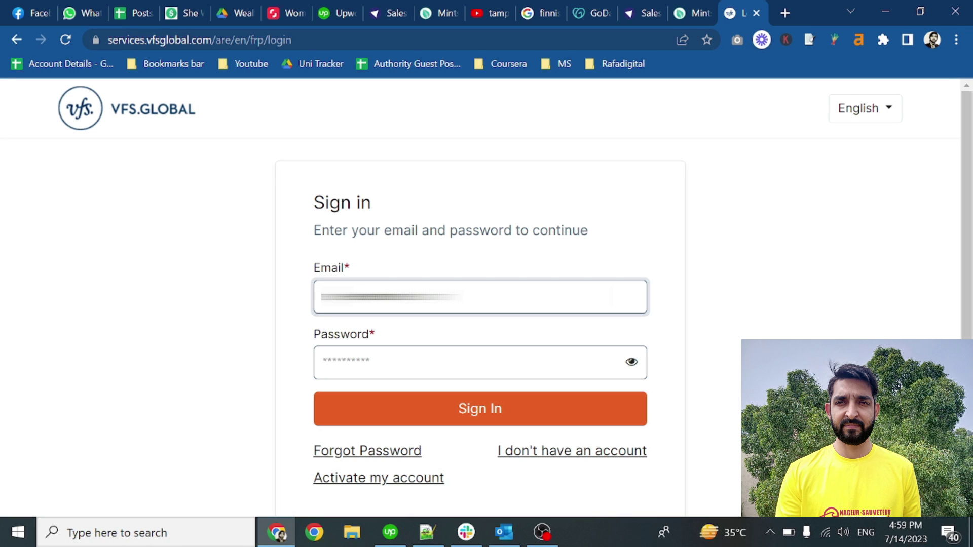
type(".com")
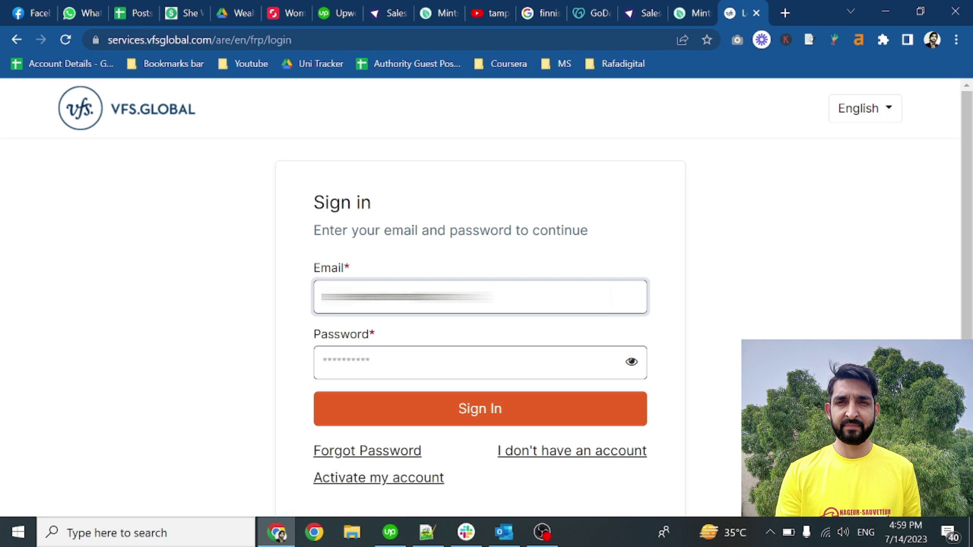
type("gmail")
left_click(323, 361)
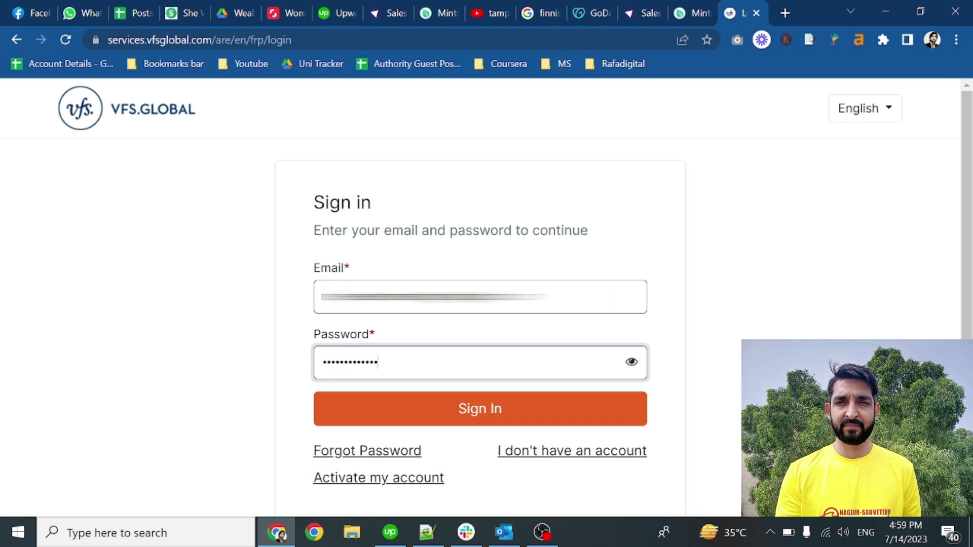
key("Return")
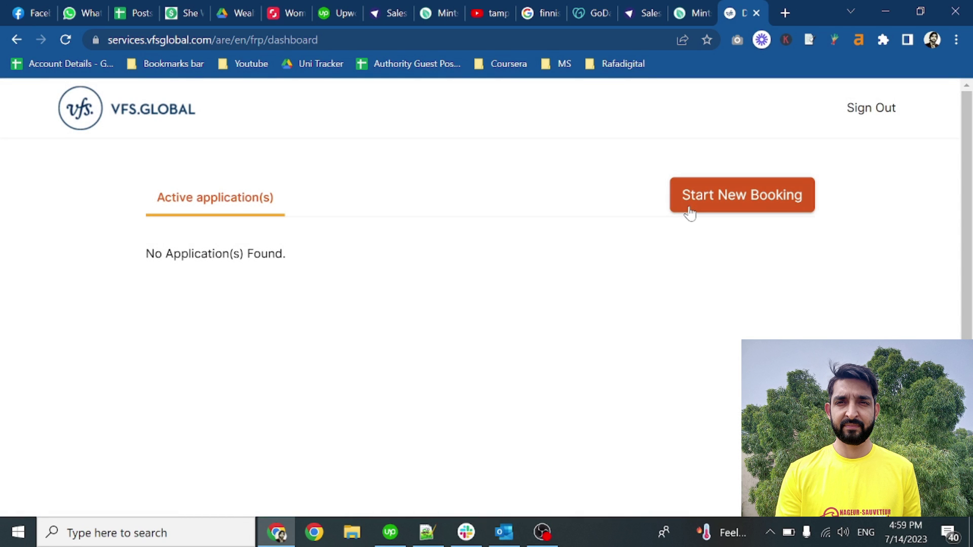
Start a new booking and choose First Residence Permit Studies as the sub-category.
left_click(689, 211)
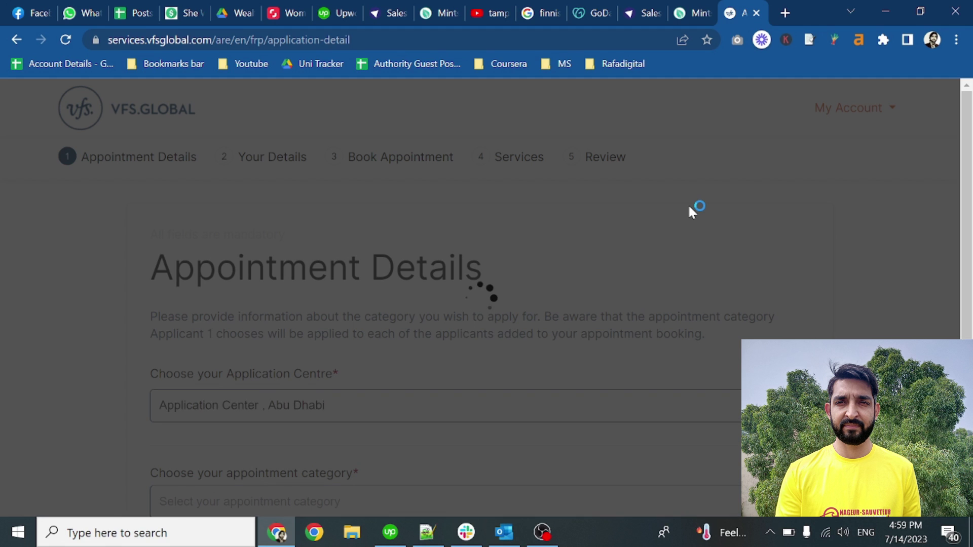
scroll(688, 203, "down", 2)
scroll(693, 210, "down", 1)
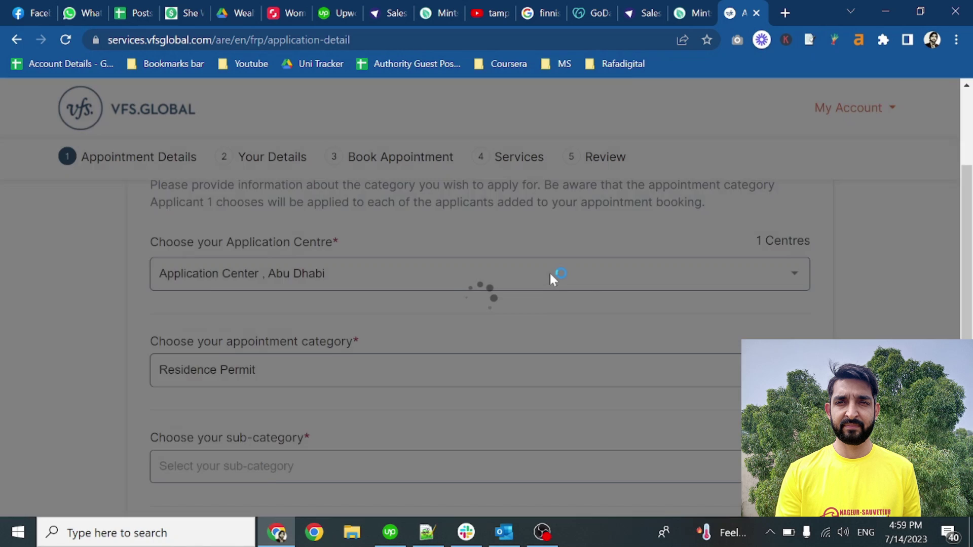
scroll(548, 277, "down", 2)
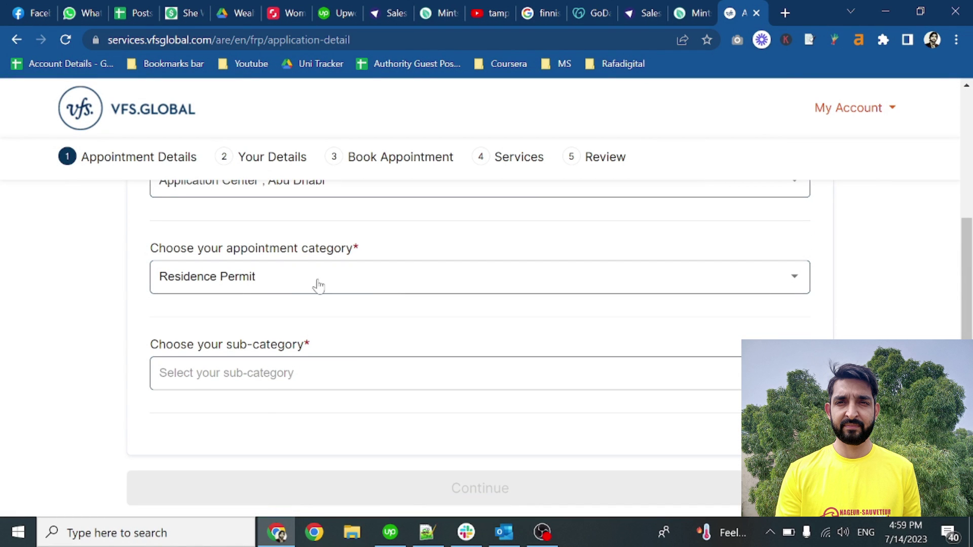
left_click(356, 379)
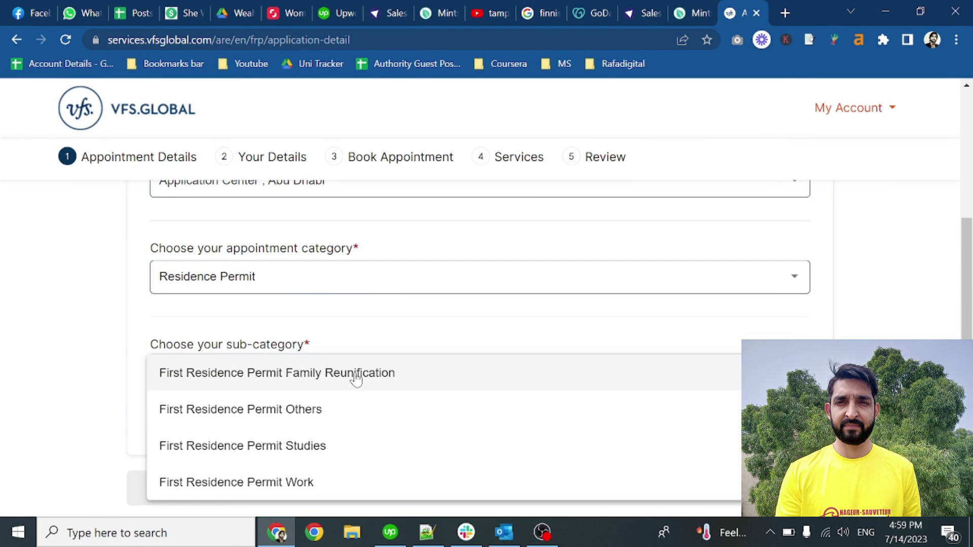
left_click(272, 455)
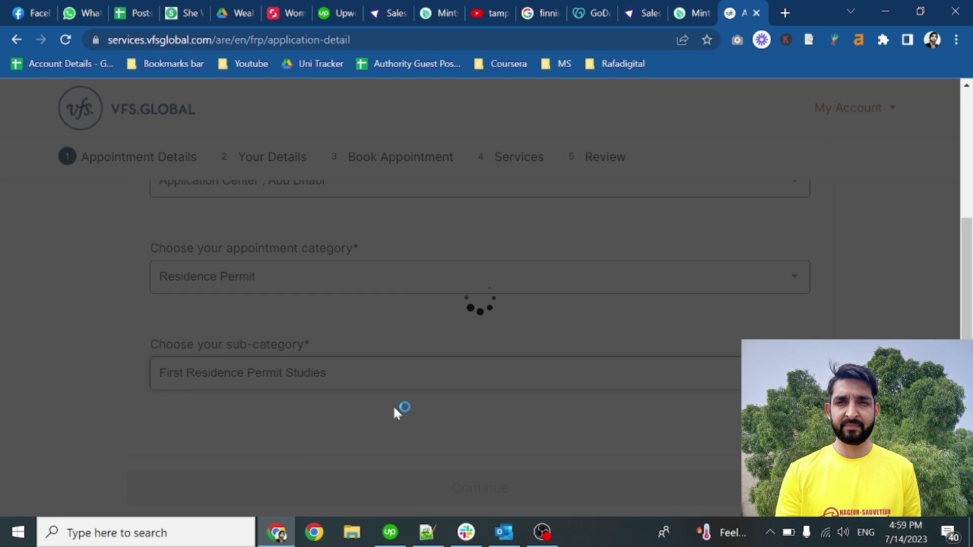
scroll(396, 412, "down", 2)
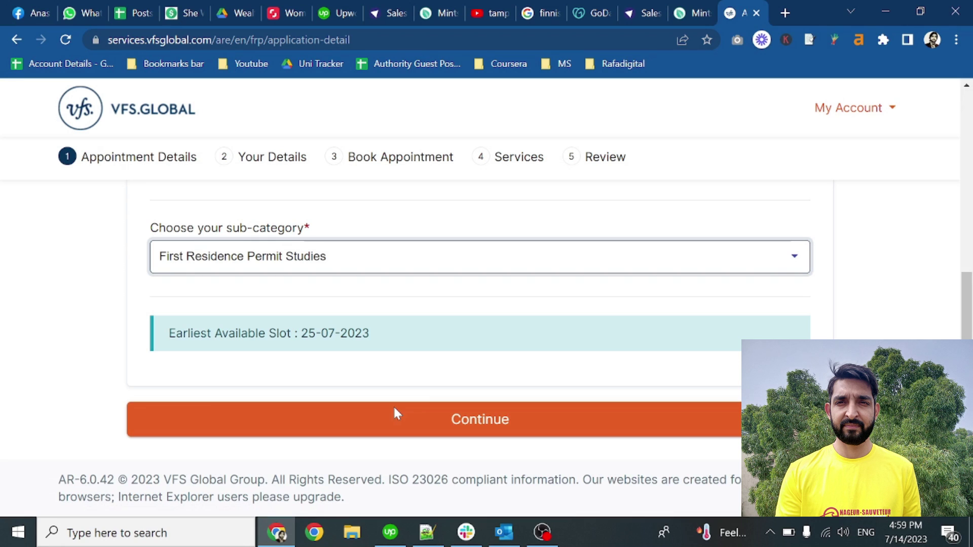
Fill in and save the applicant's personal details on the Your Details form.
left_click(450, 418)
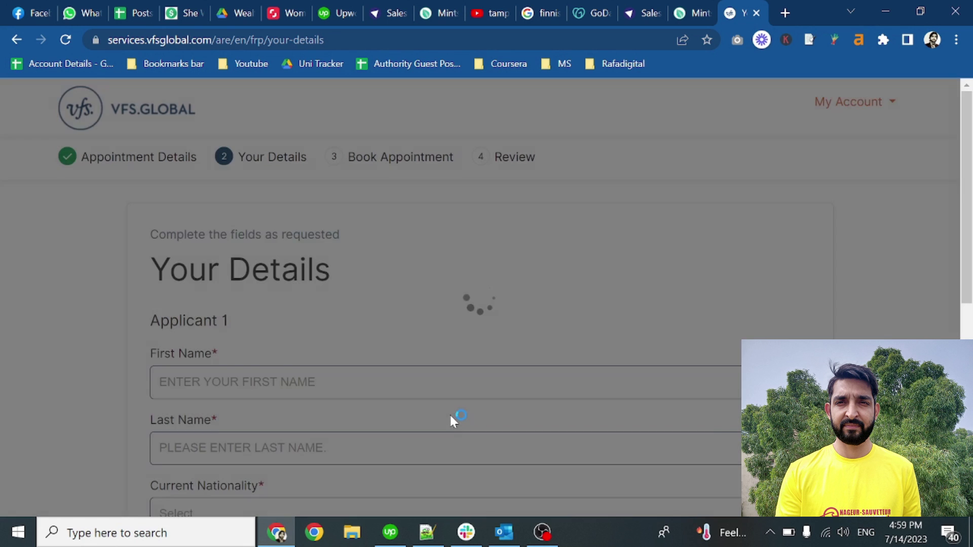
scroll(453, 420, "down", 3)
scroll(453, 421, "down", 1)
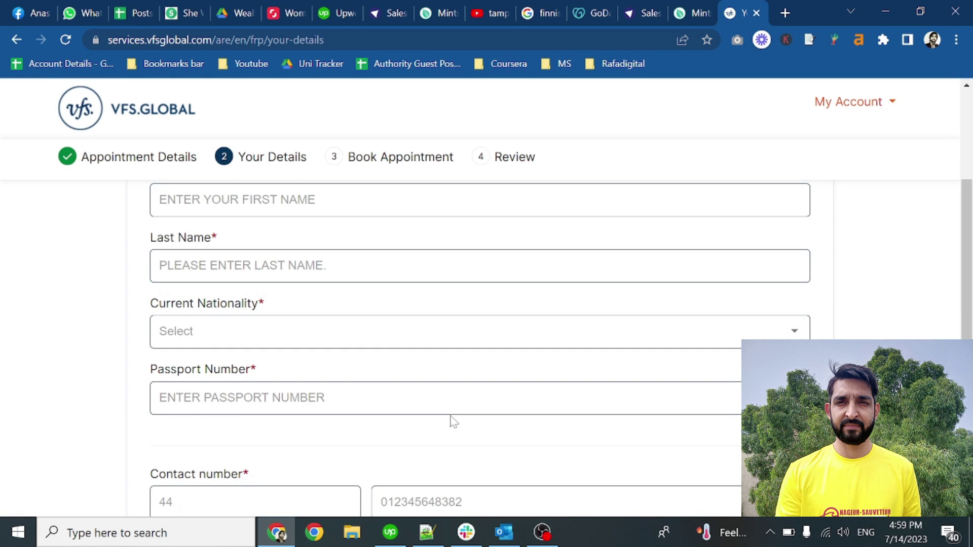
scroll(453, 421, "down", 3)
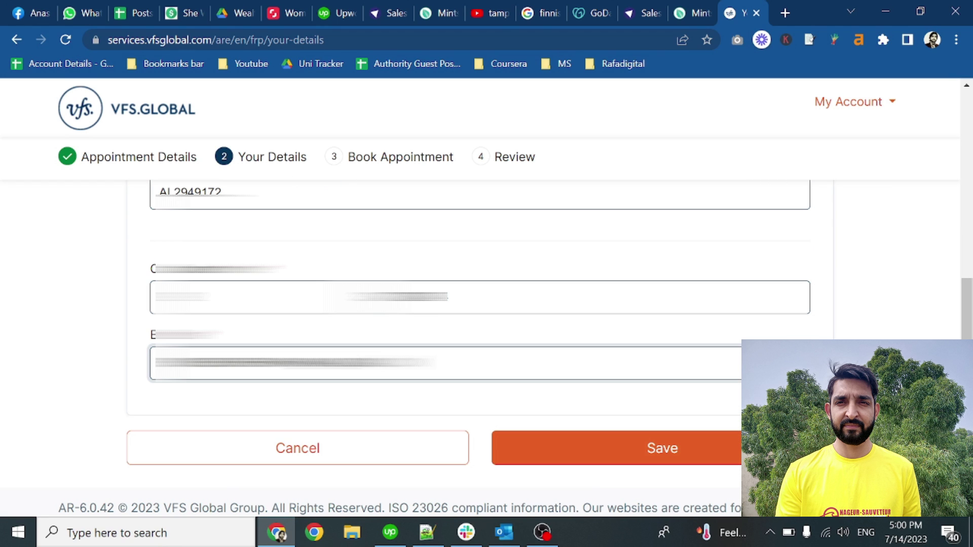
left_click(613, 457)
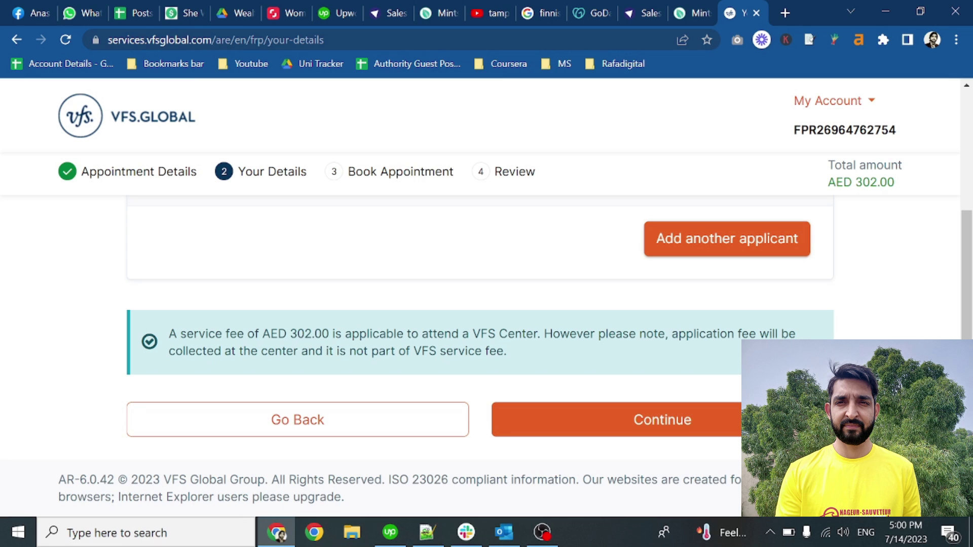
Review the listed applicant and the AED 302.00 service fee notice.
left_click_drag(287, 334, 333, 333)
scroll(350, 341, "up", 4)
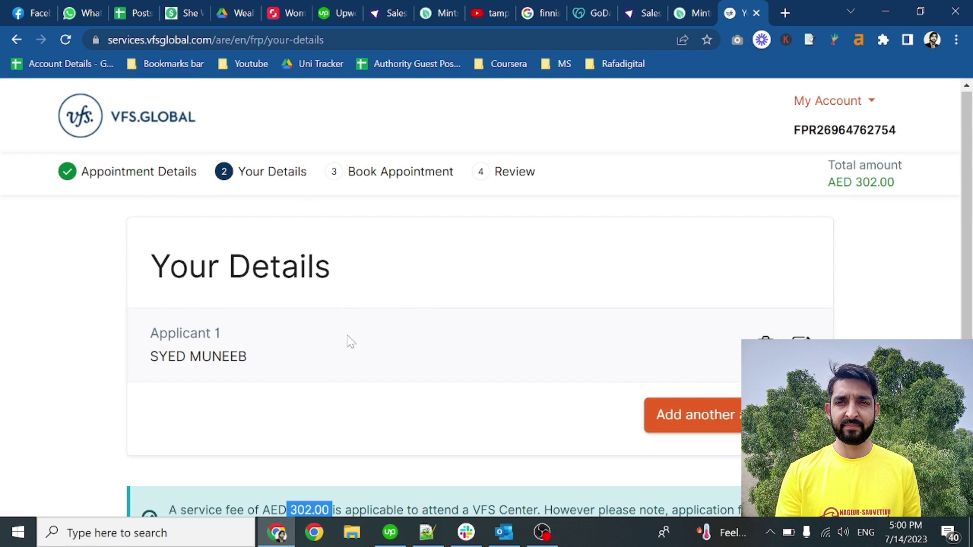
scroll(583, 461, "down", 4)
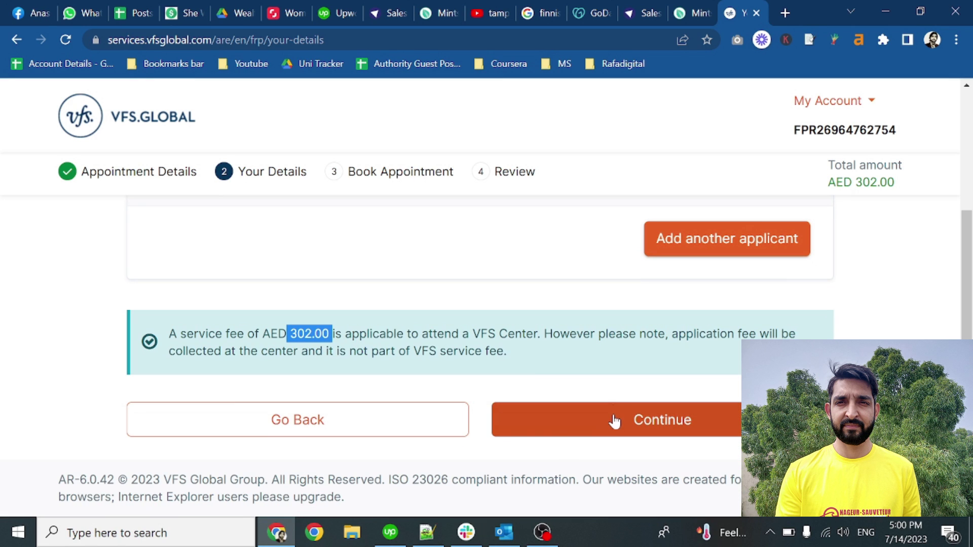
scroll(613, 325, "up", 4)
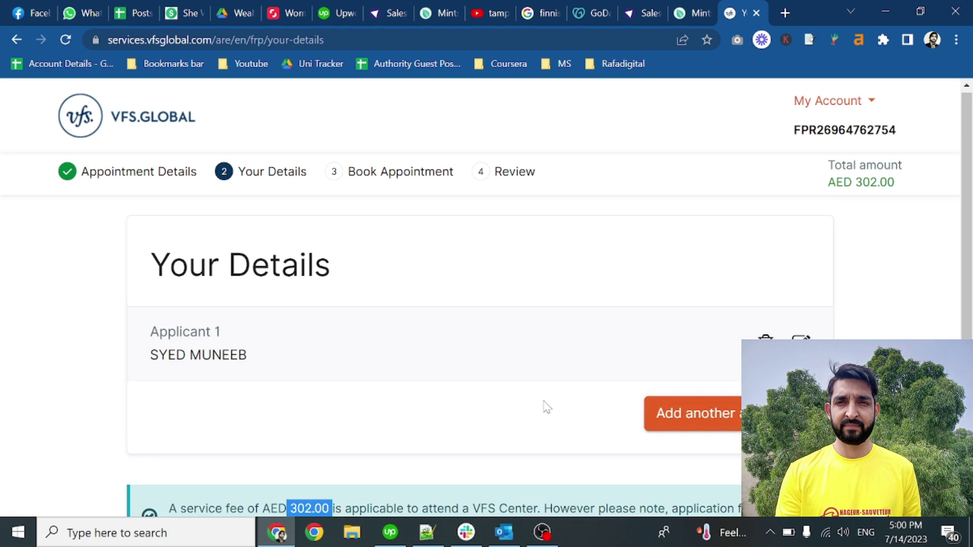
scroll(543, 407, "down", 4)
Pick 25 July 2023 on the calendar, select the 14:00 slot, and continue to Review.
left_click(576, 417)
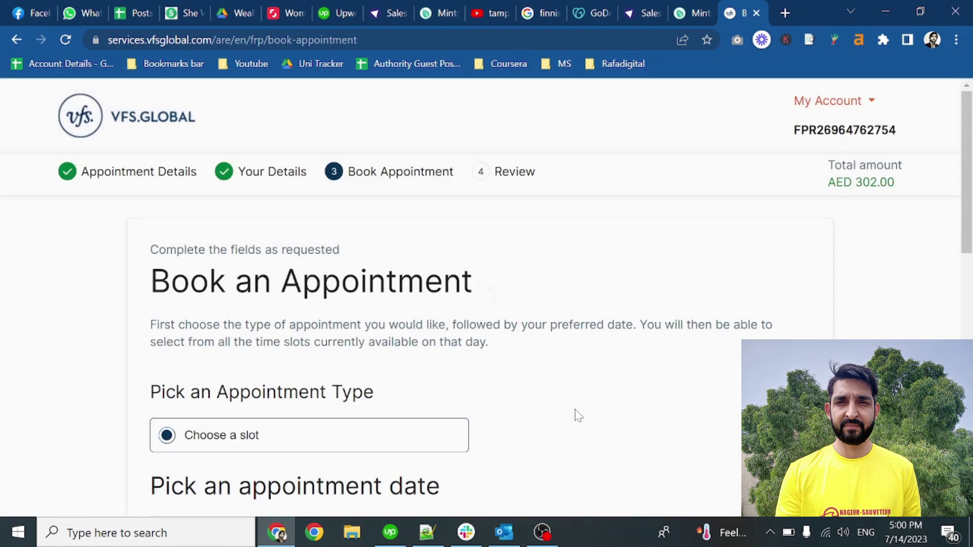
scroll(579, 416, "down", 10)
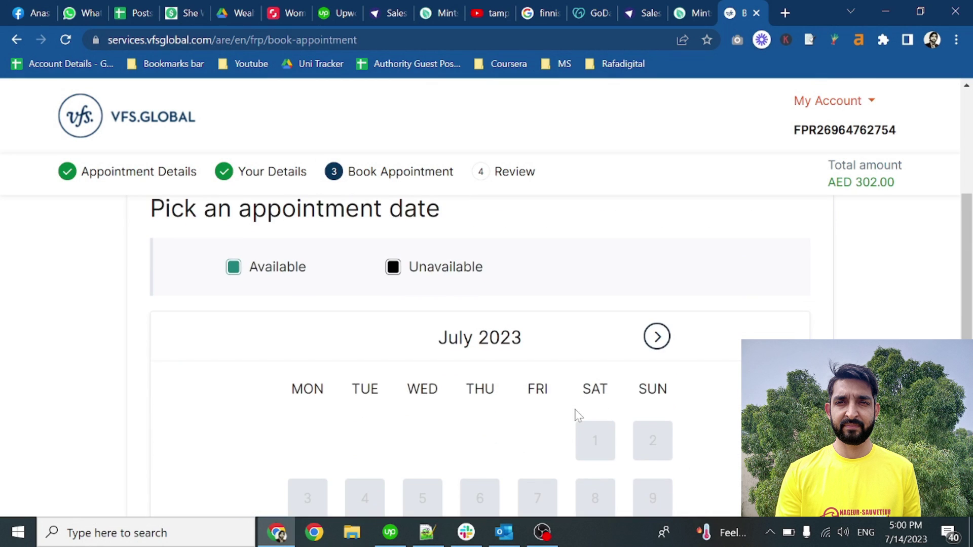
scroll(578, 416, "down", 1)
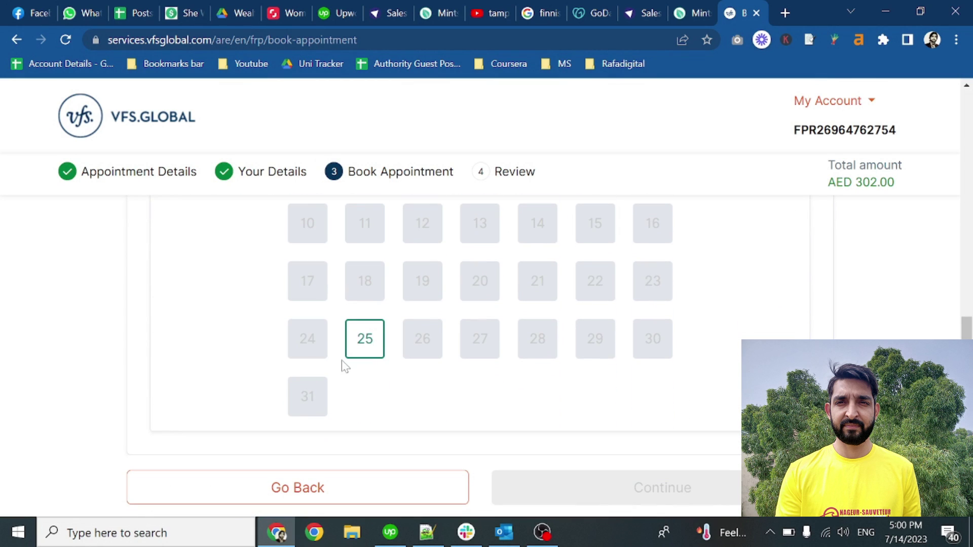
left_click(373, 347)
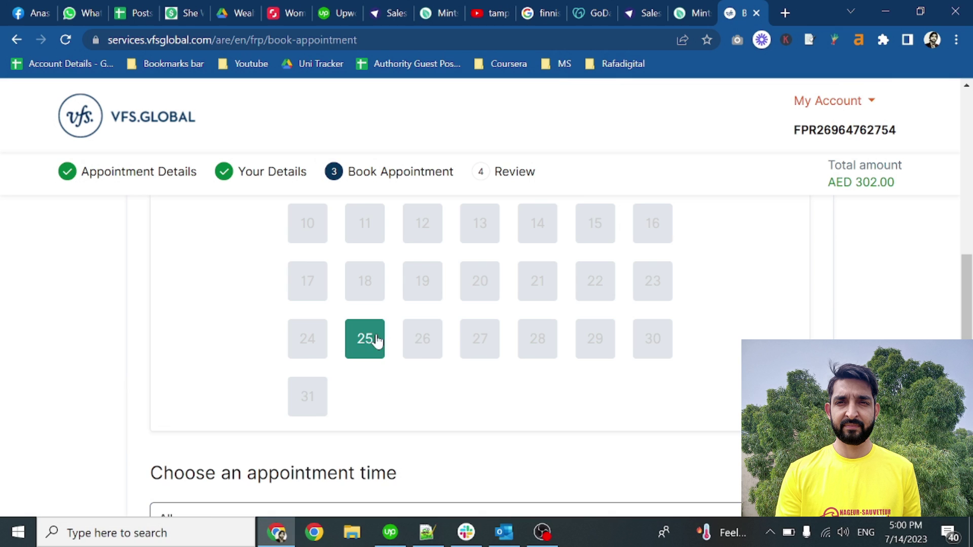
scroll(477, 373, "down", 8)
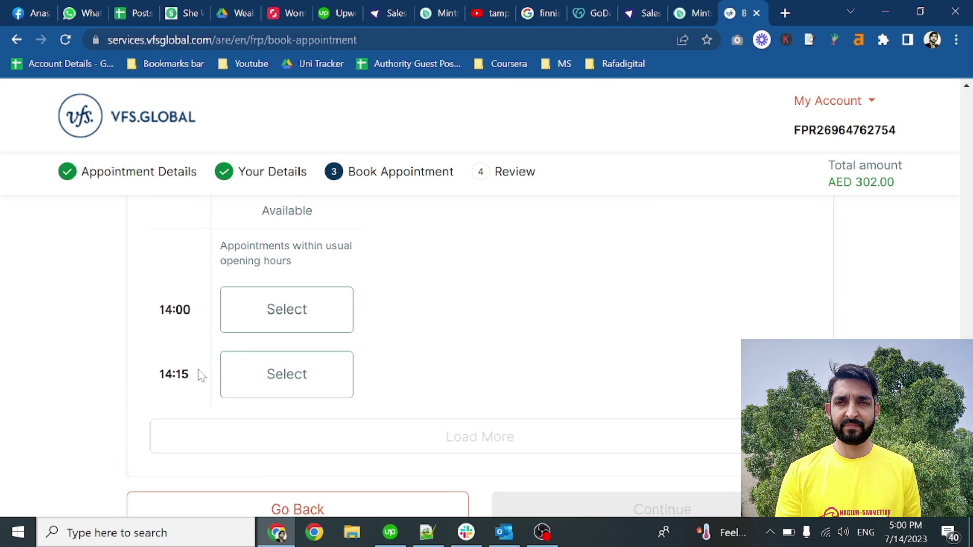
left_click(274, 315)
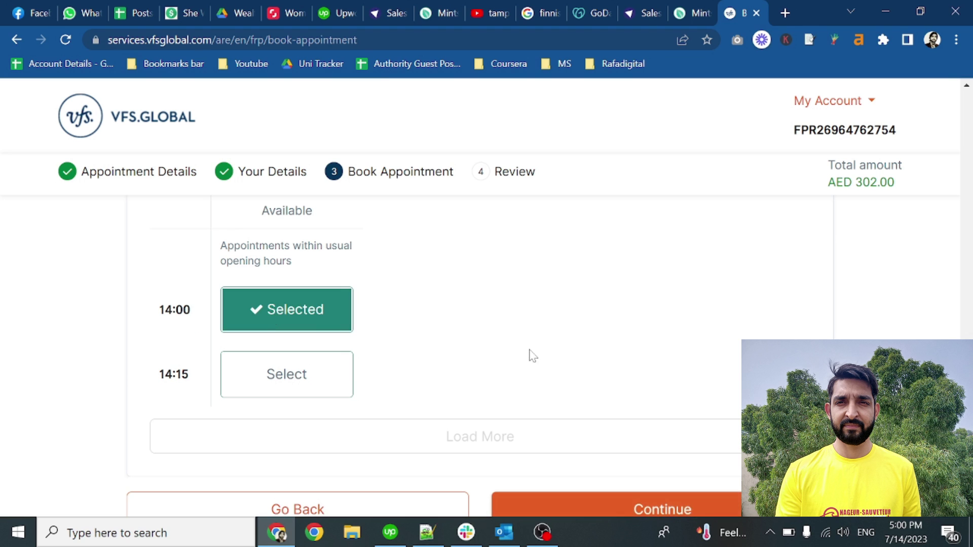
scroll(528, 353, "down", 2)
left_click(636, 421)
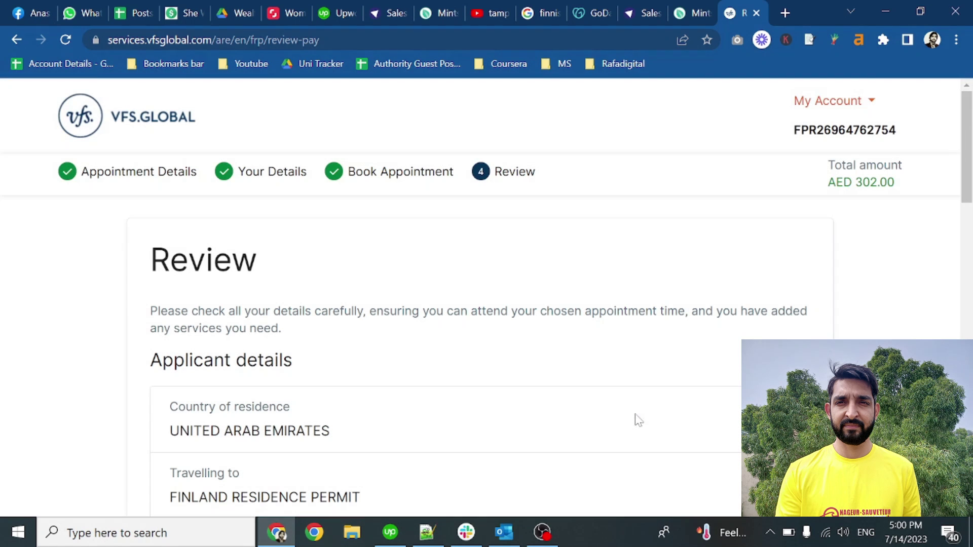
Check the AED 302.00 total and the account reference on the Review page.
left_click_drag(826, 183, 901, 191)
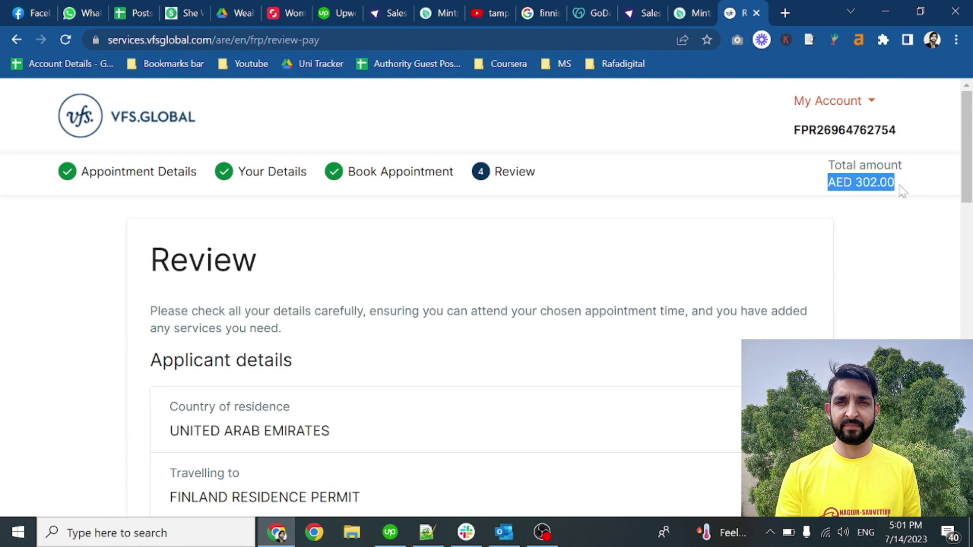
left_click_drag(794, 130, 914, 133)
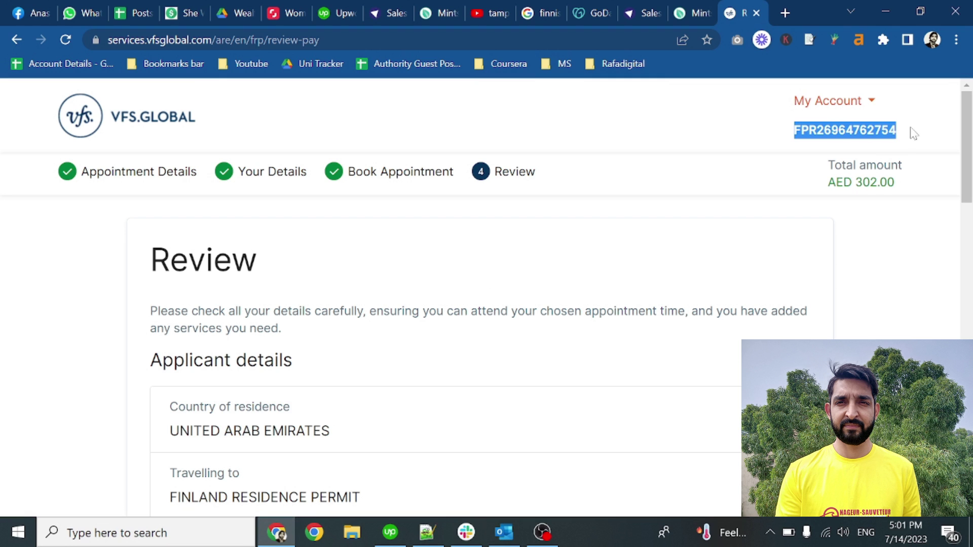
left_click(568, 236)
scroll(567, 236, "down", 7)
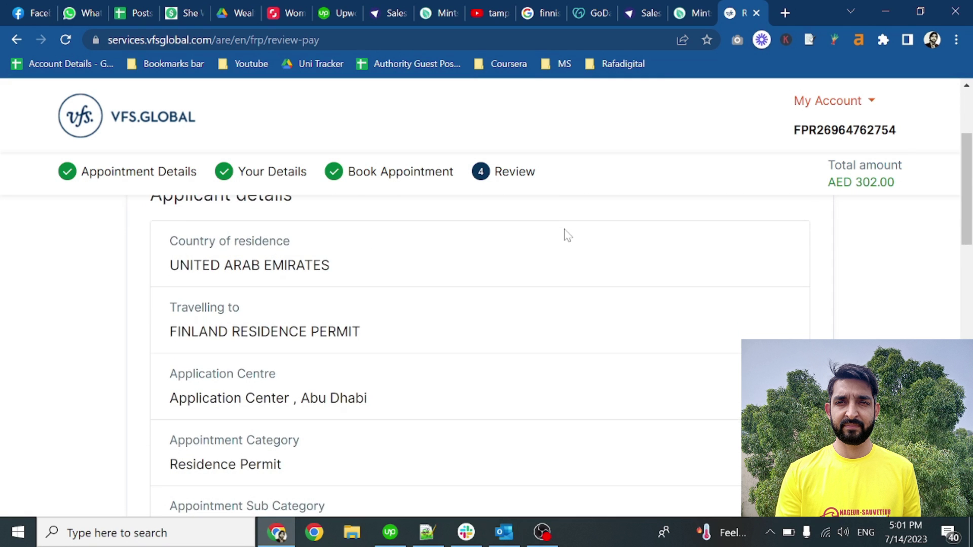
Accept the Terms and Conditions and the future-communications consent.
scroll(568, 236, "down", 6)
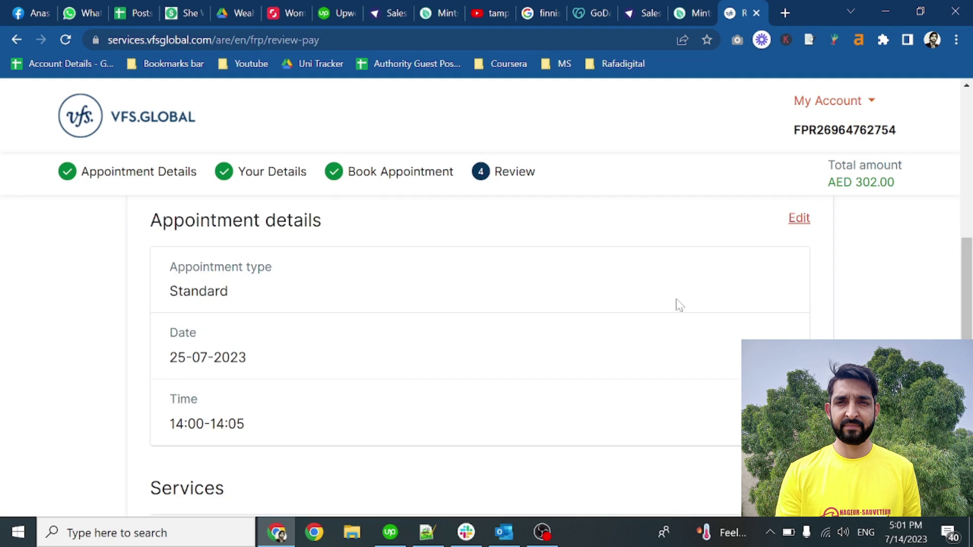
scroll(679, 304, "down", 8)
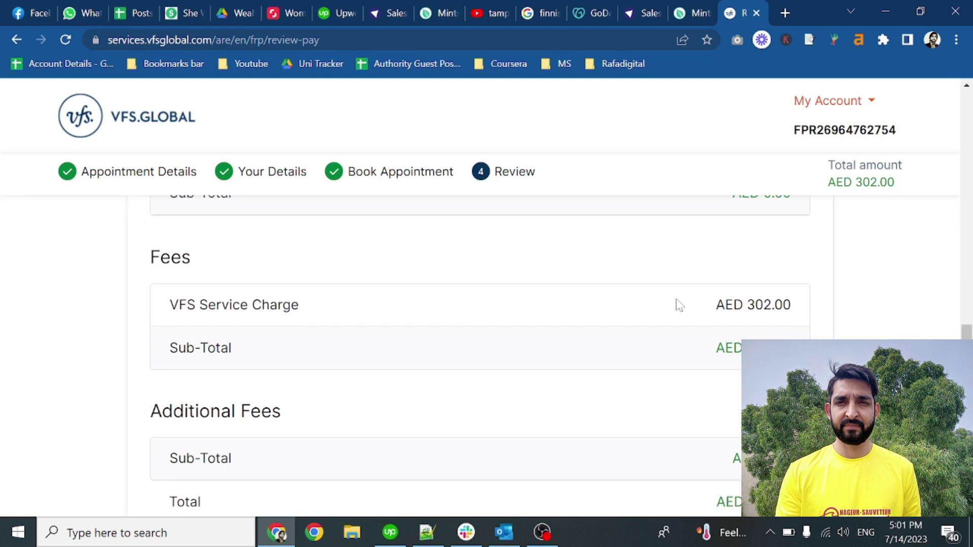
scroll(679, 304, "down", 3)
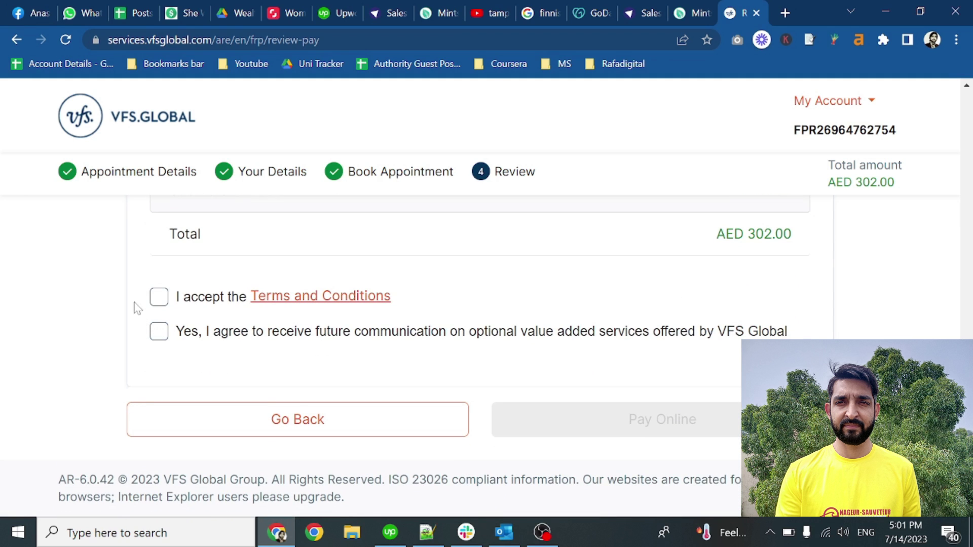
left_click(158, 299)
left_click(158, 332)
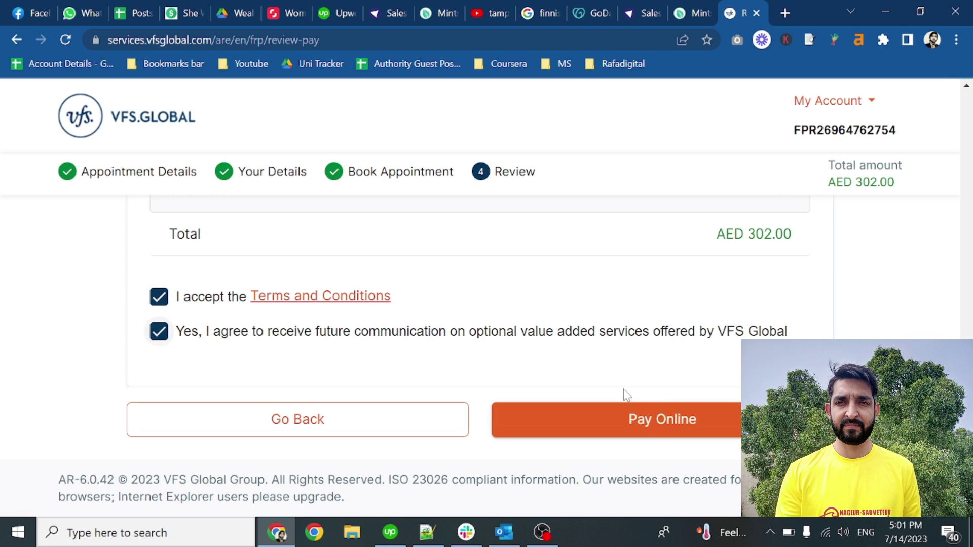
Choose Pay Online, then read through and confirm the Payment Disclaimer.
left_click(656, 424)
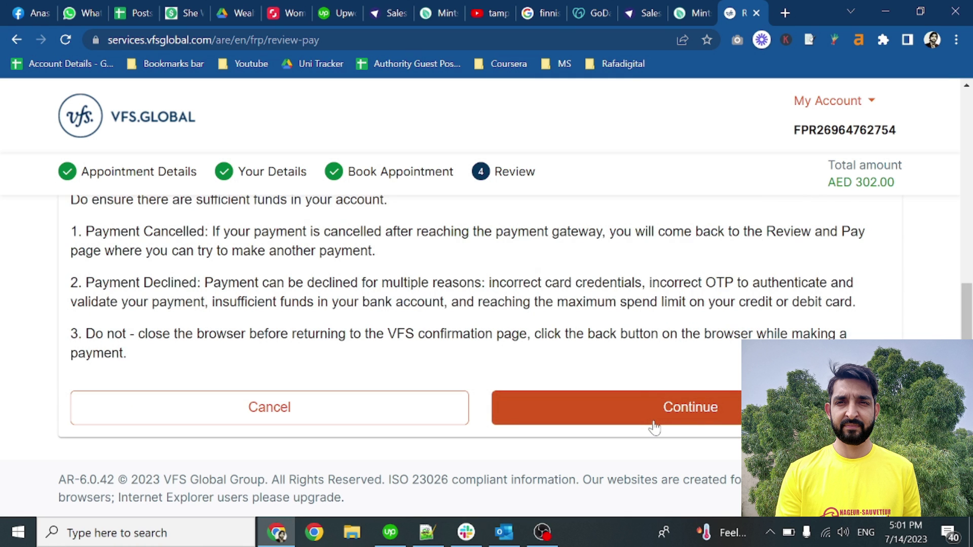
scroll(654, 427, "up", 7)
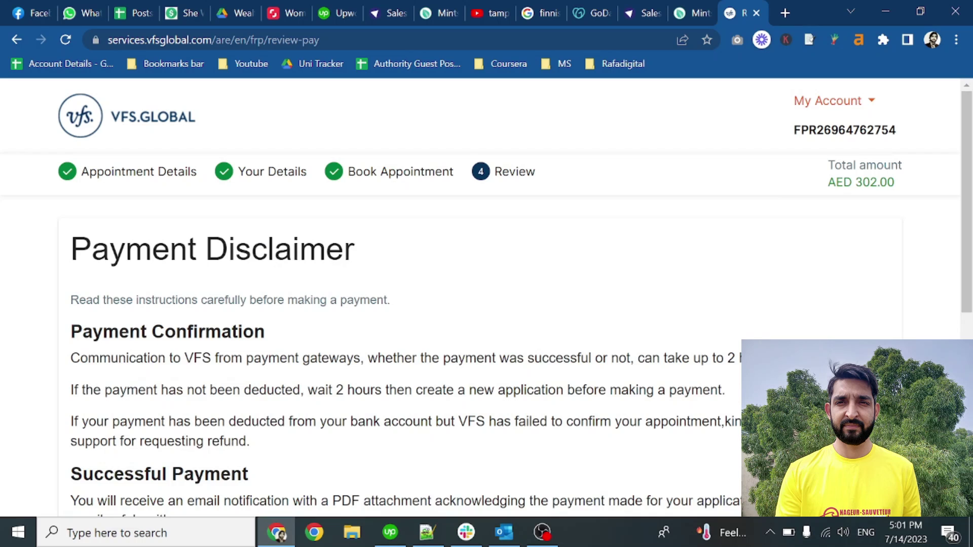
scroll(619, 302, "down", 9)
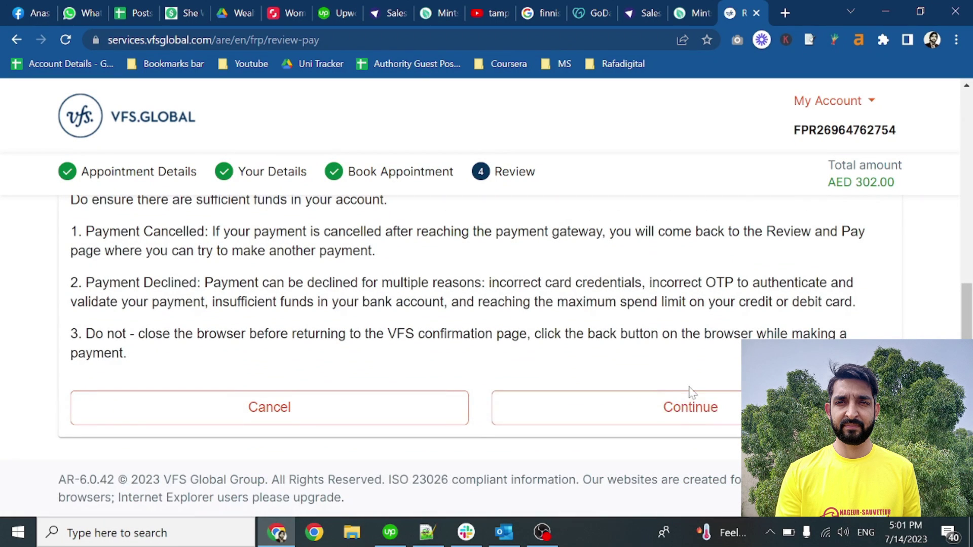
left_click(683, 406)
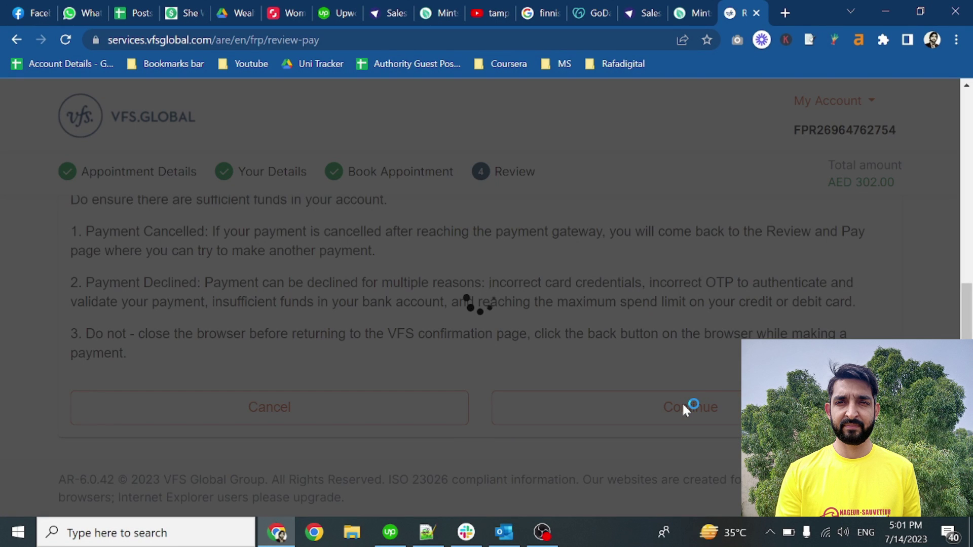